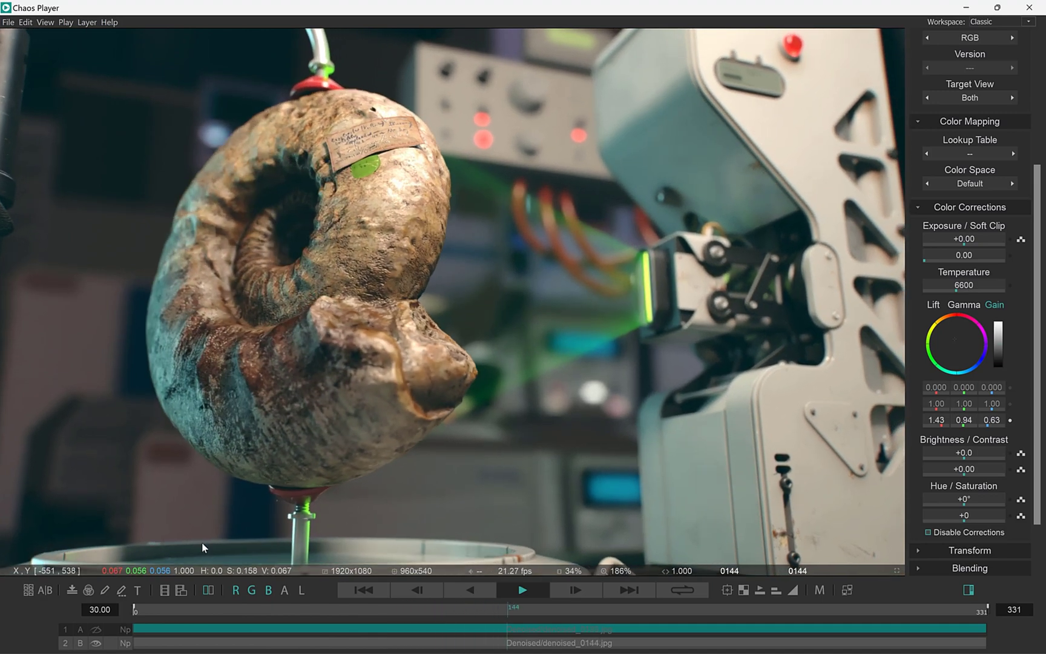
# Step: Toggle the first layer's visibility and switch the viewer to the contact sheet of both layers
pyautogui.click(95, 630)
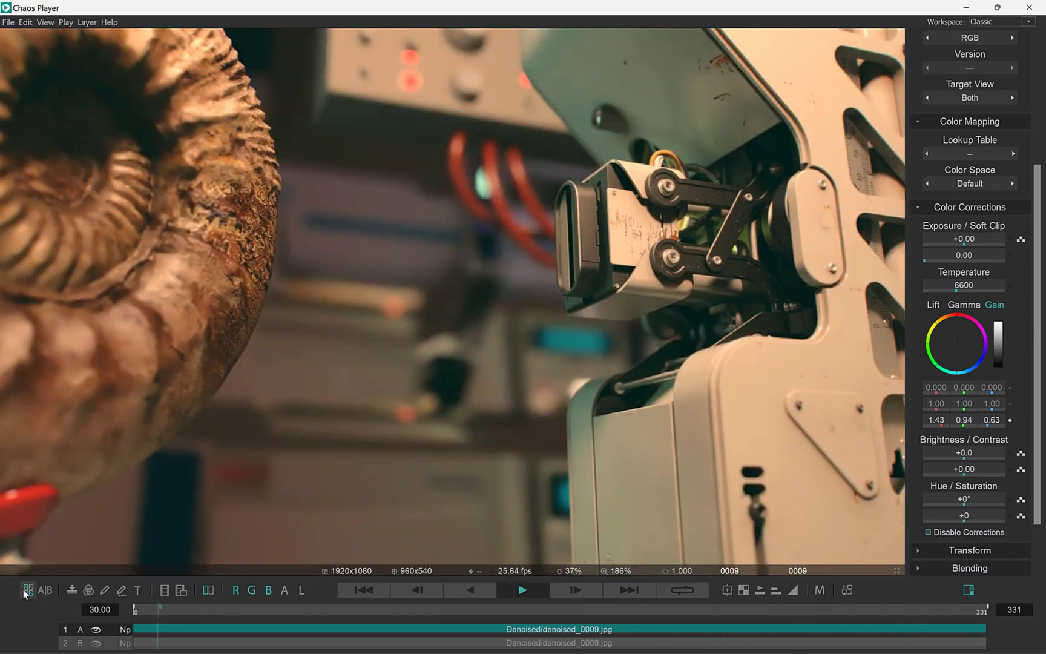
pyautogui.click(24, 589)
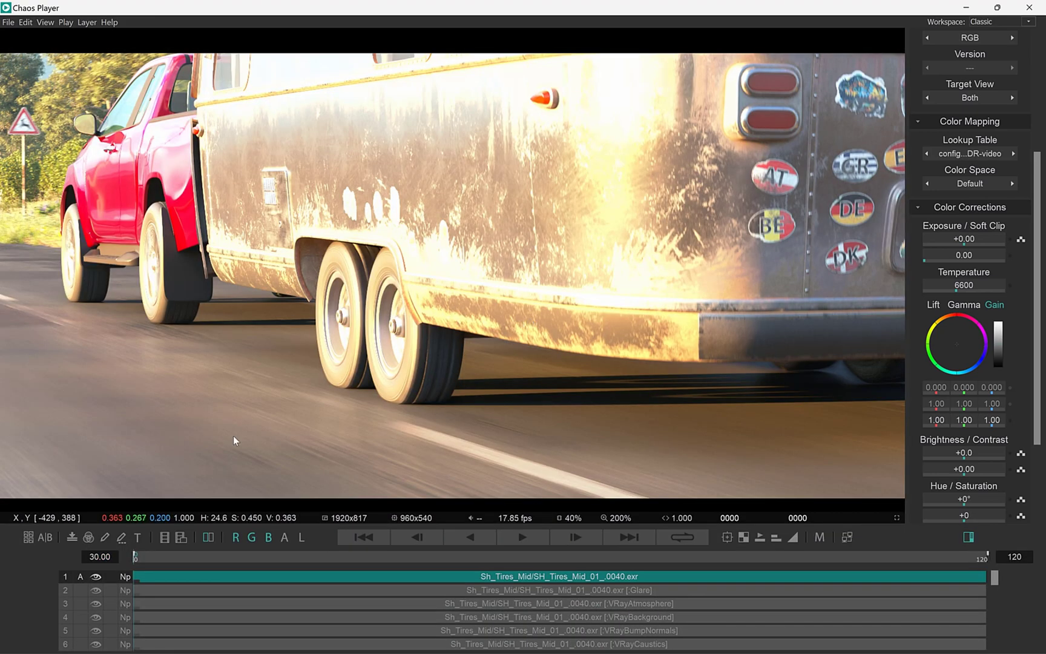
# Step: Lay out the render passes in a 7-column, 5-row contact sheet at 3000 x 1000, and open the SH_Tires_Mid render for playback
pyautogui.rightClick(28, 537)
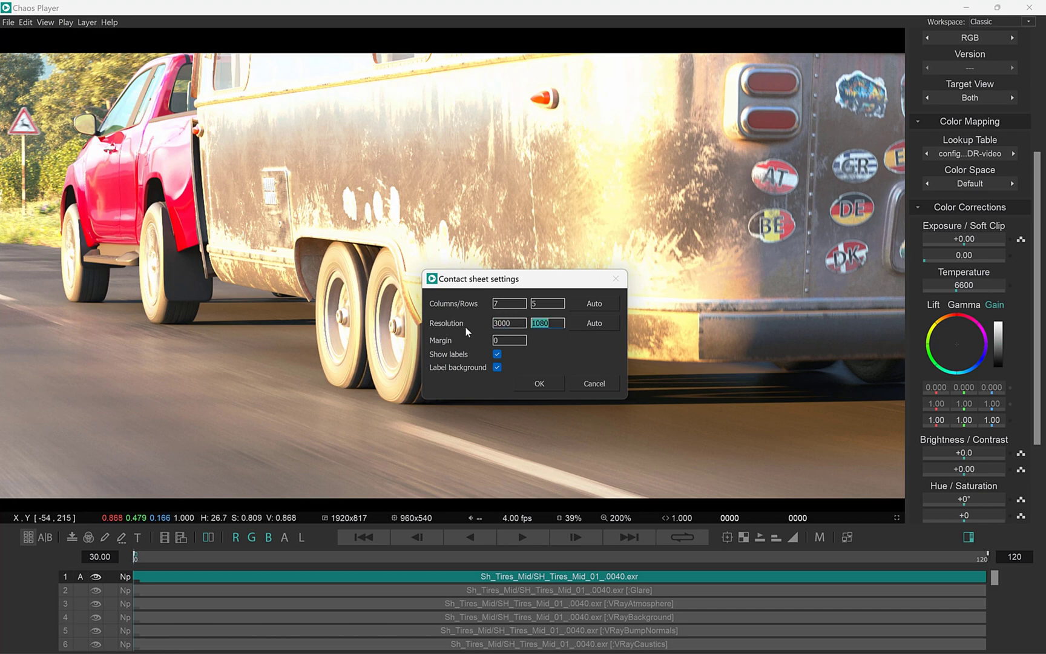
pyautogui.click(535, 382)
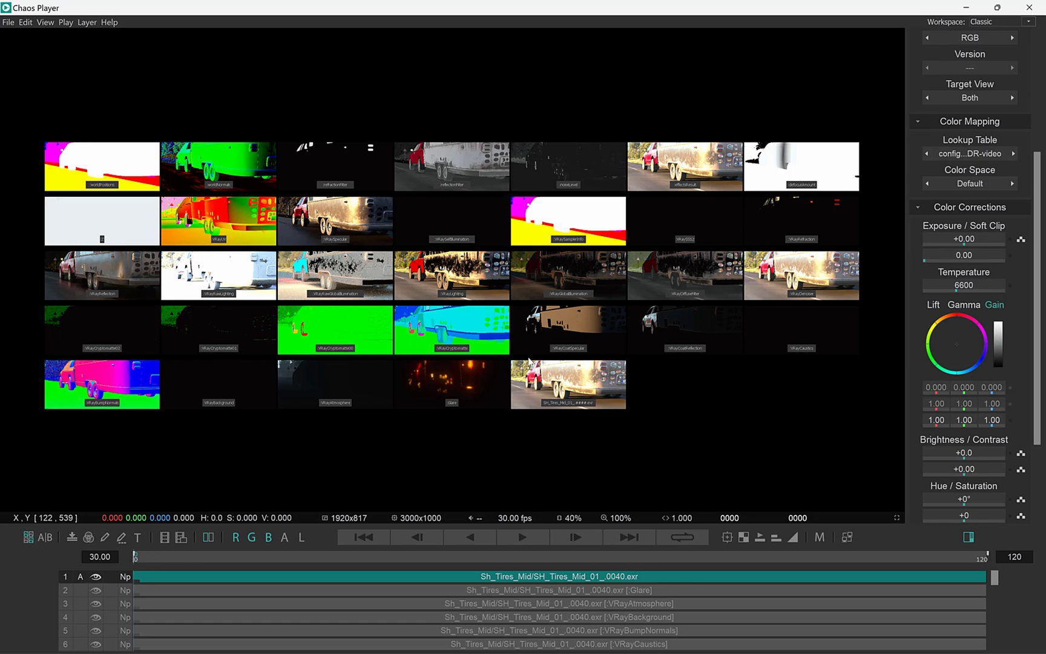
pyautogui.doubleClick(529, 361)
pyautogui.press('space')
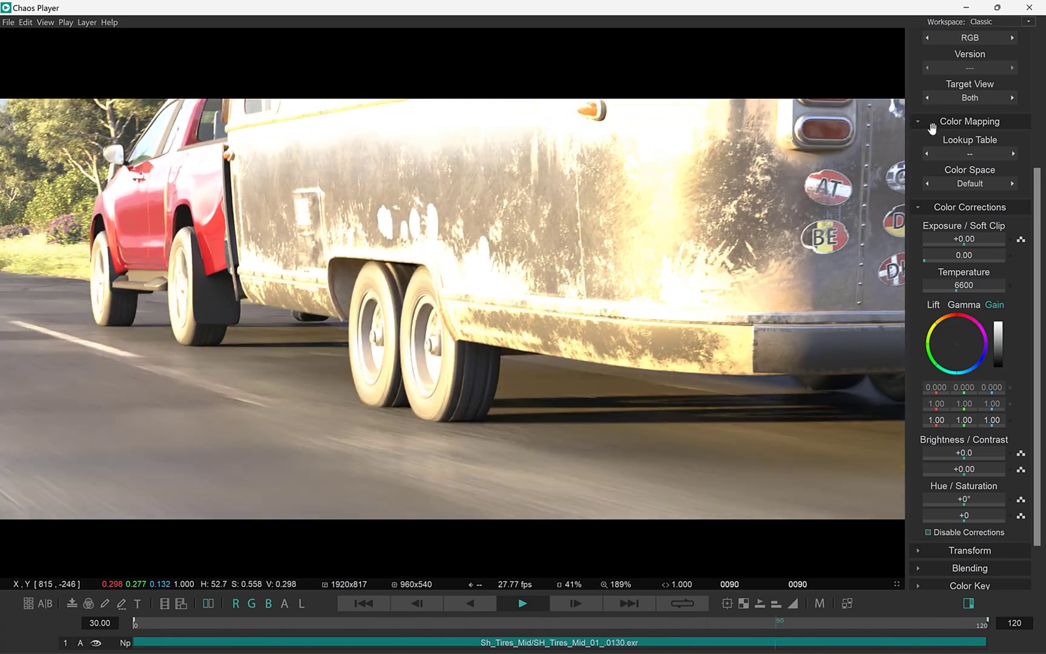
# Step: Apply the config.ocio, ACEScg, sRGB, ACES 1.0 SDR-video lookup table and make it the default for the current file format
pyautogui.click(975, 154)
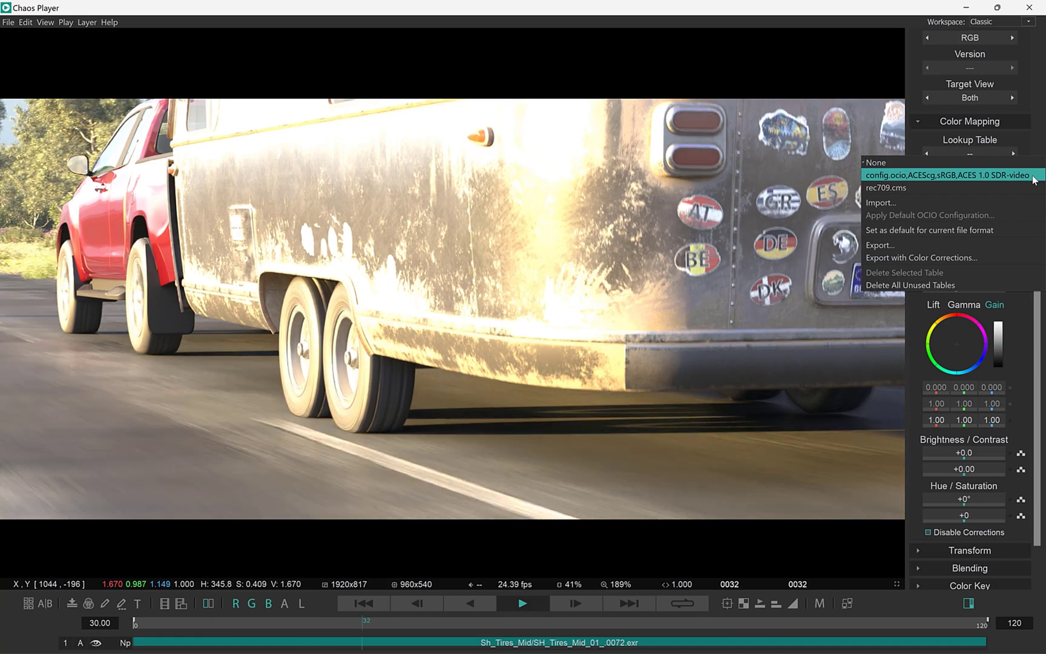
pyautogui.click(1032, 175)
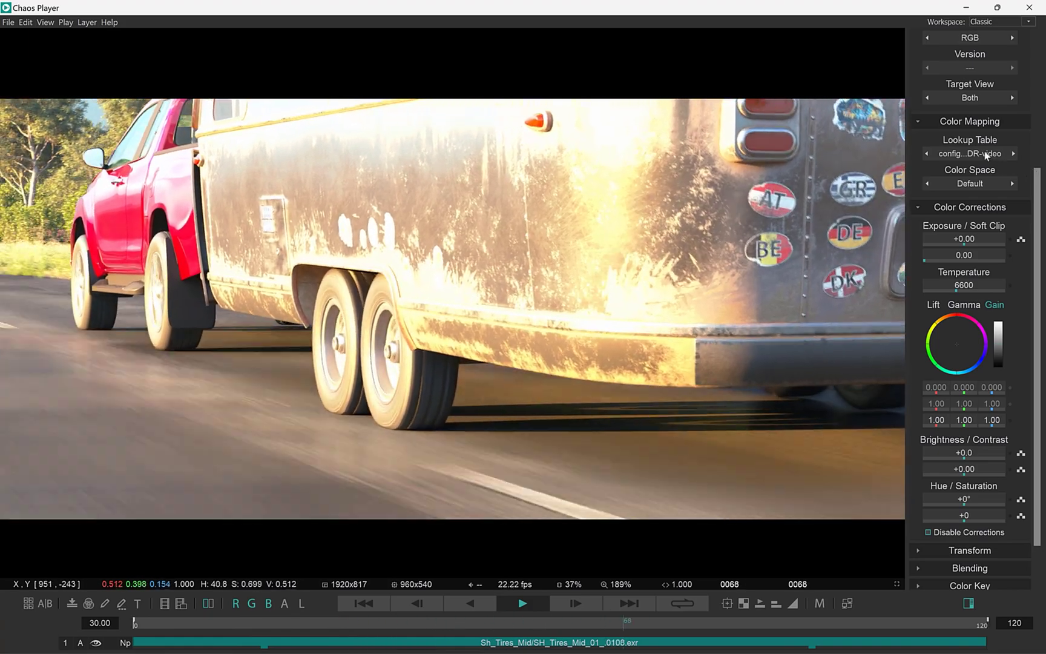
pyautogui.click(984, 152)
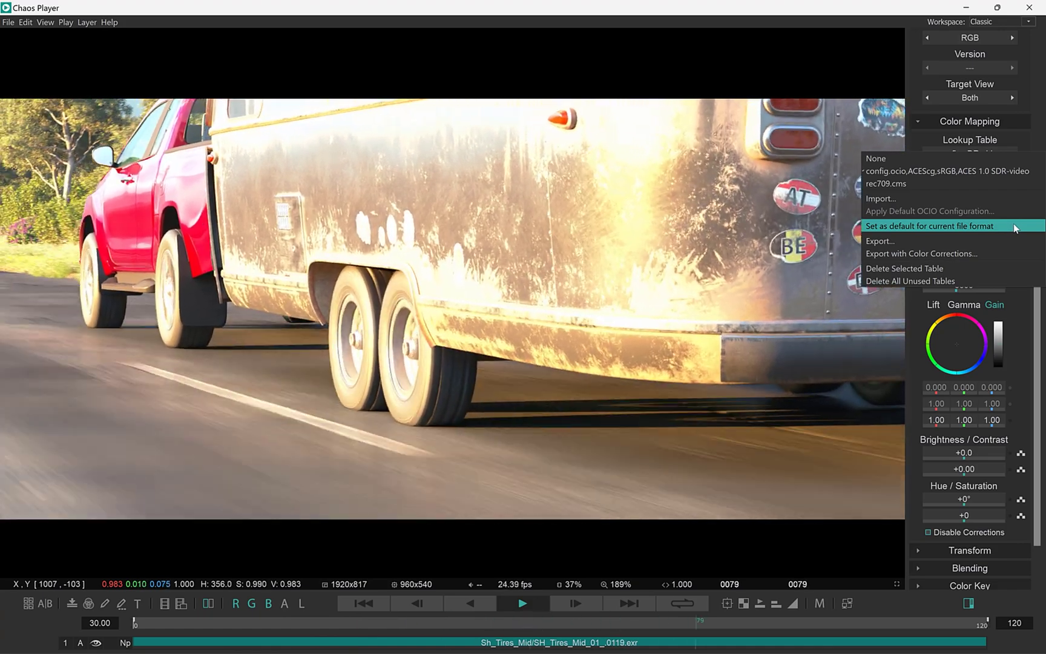
pyautogui.click(1014, 226)
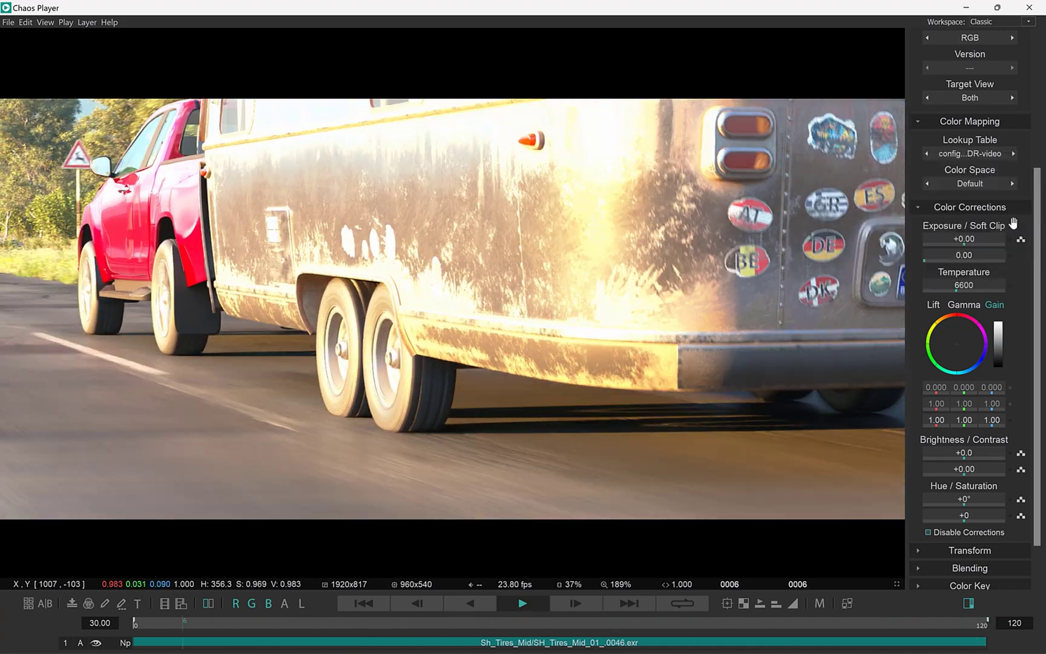
# Step: Start a new project and add the recent image SH_Tires_Close_001.exr as a layer
pyautogui.click(8, 22)
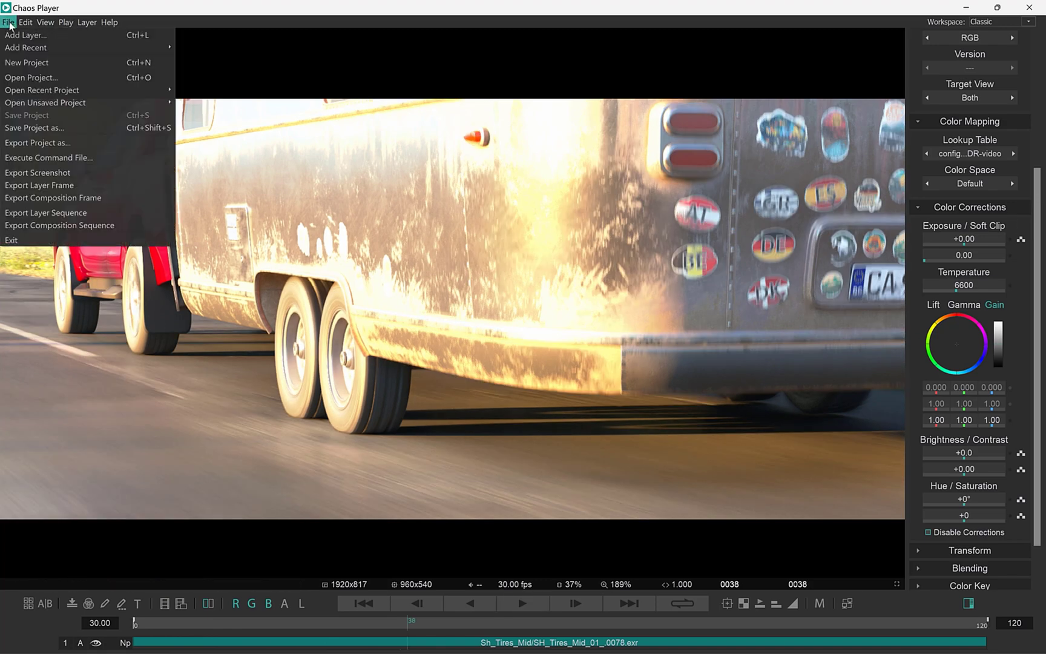
pyautogui.click(26, 62)
pyautogui.click(9, 22)
pyautogui.moveTo(36, 47)
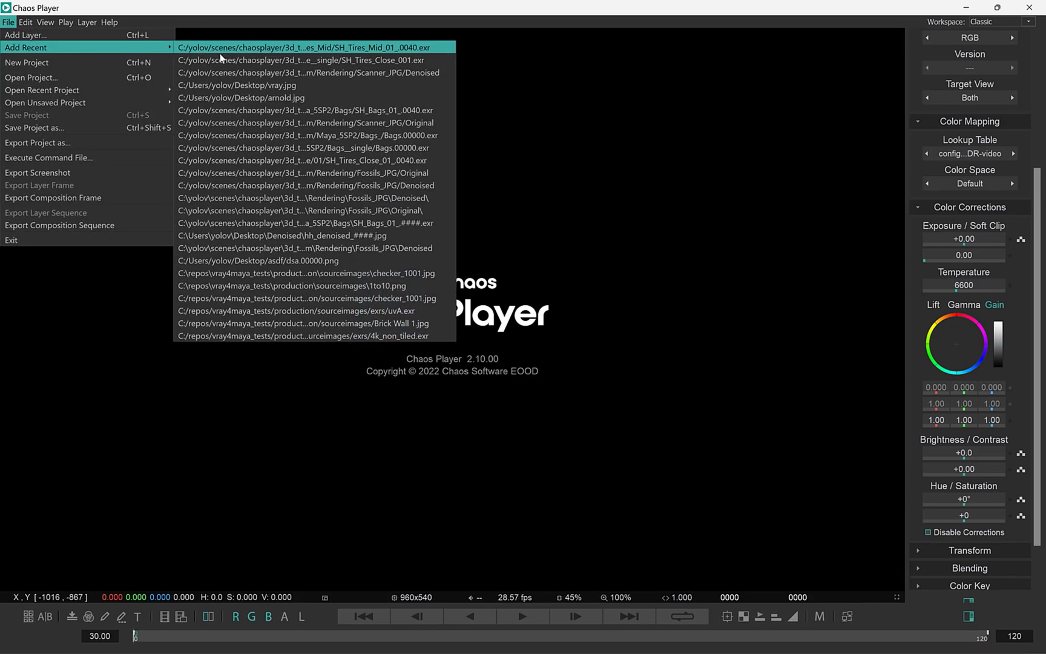
pyautogui.click(221, 60)
# Step: Switch the layer's lookup table to None and set that choice as the default for the current file format
pyautogui.click(956, 155)
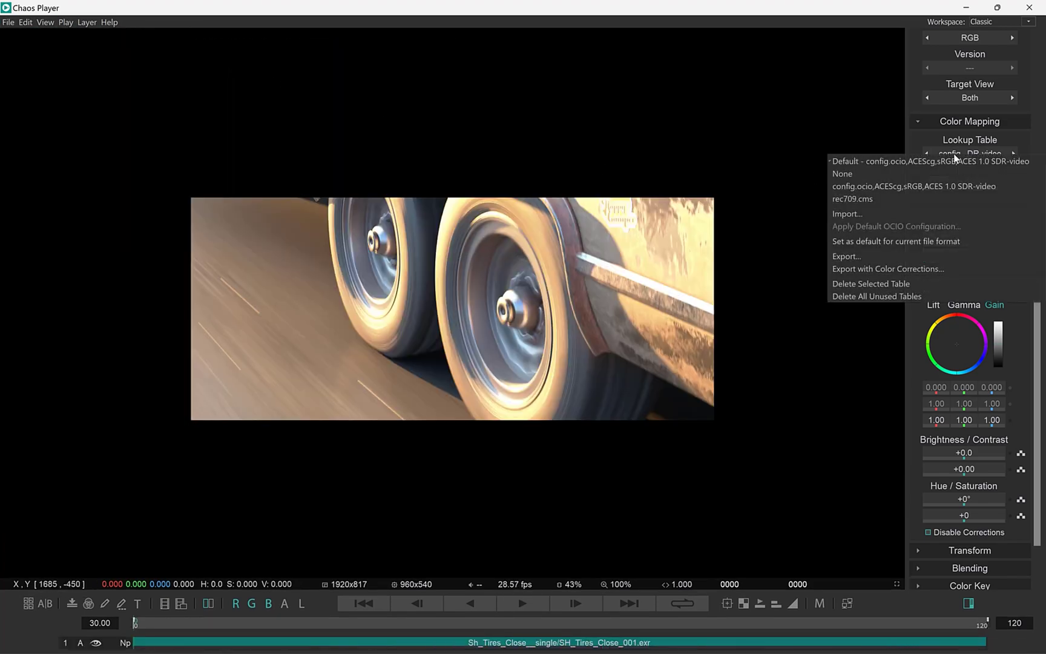
pyautogui.click(921, 140)
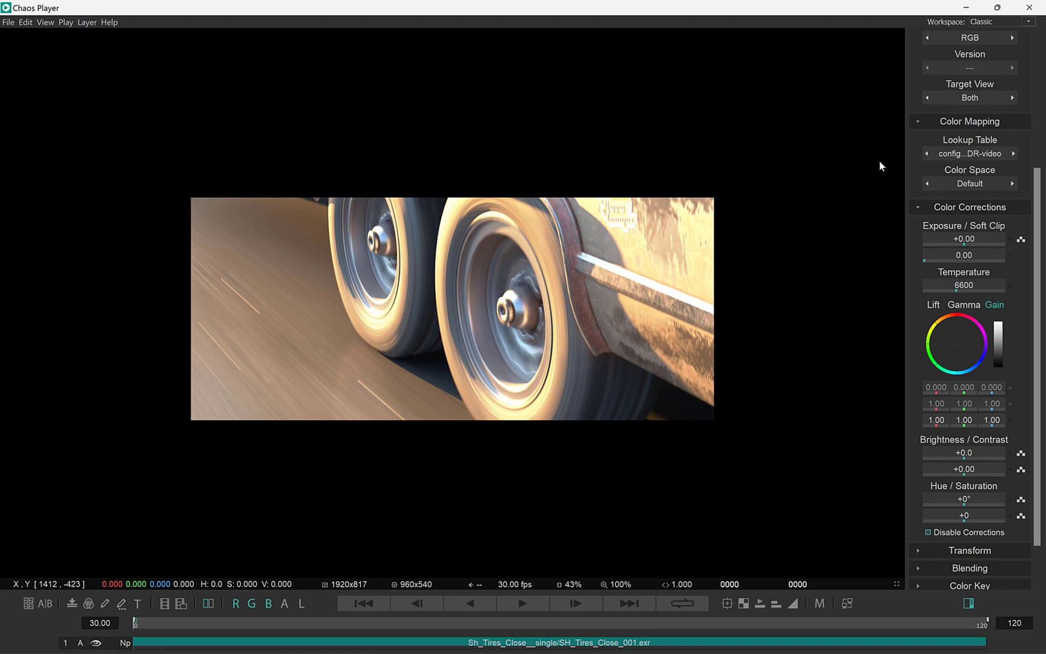
pyautogui.click(961, 154)
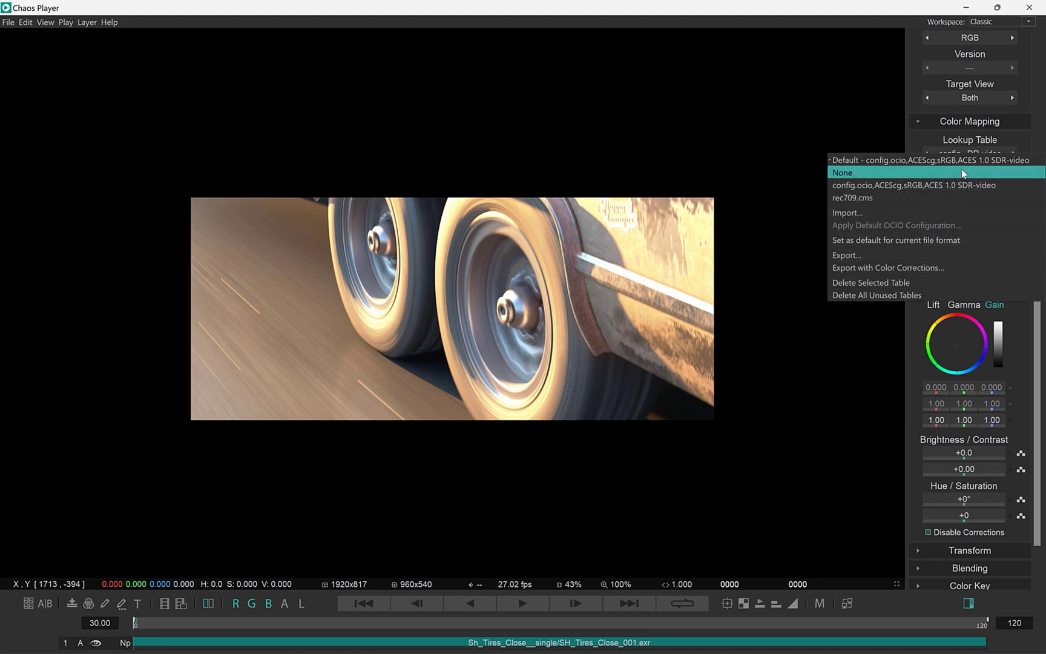
pyautogui.click(1007, 174)
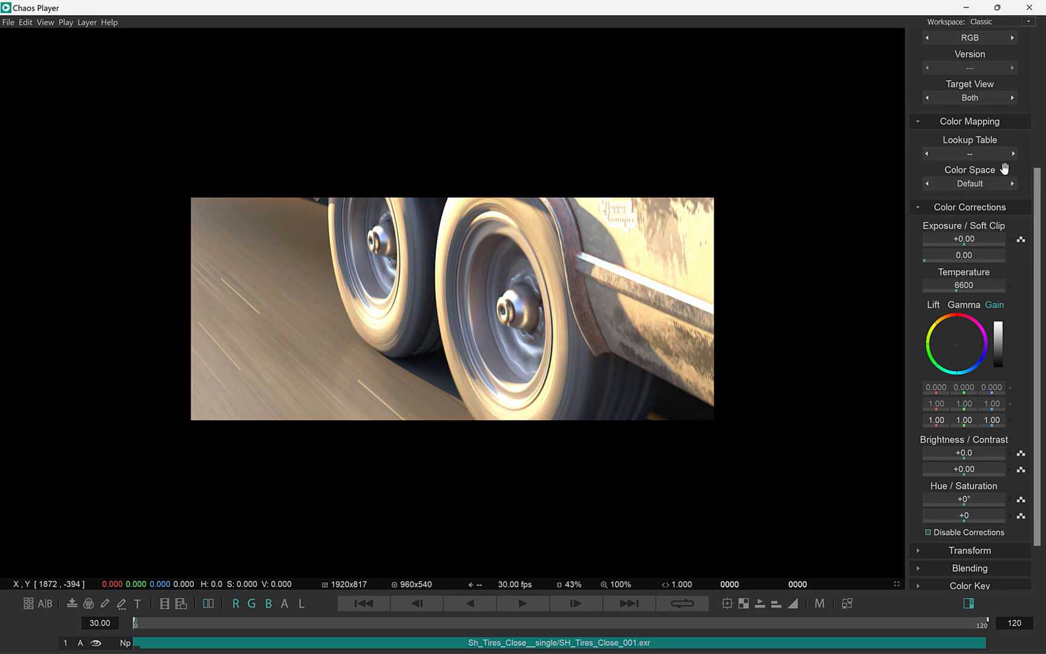
pyautogui.click(981, 156)
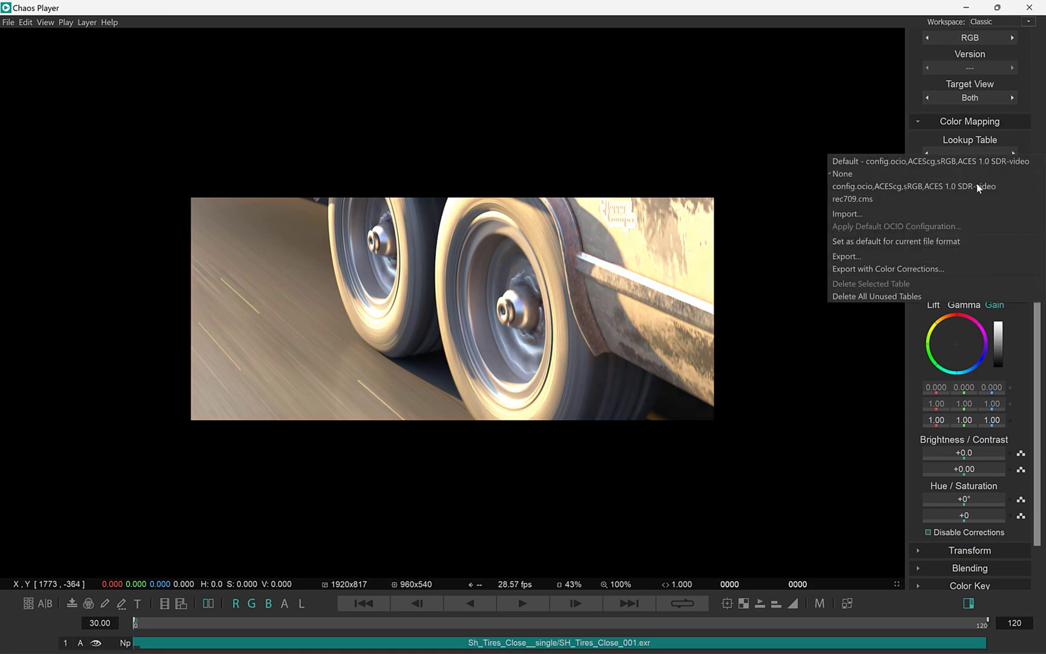
pyautogui.click(1016, 241)
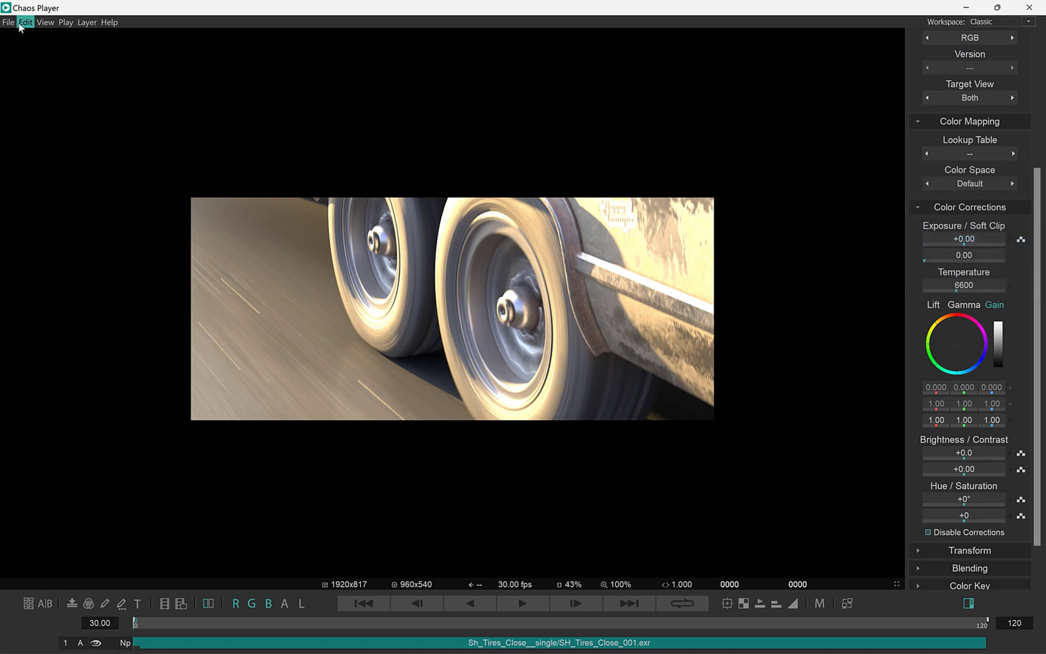
# Step: Start another new project and add the recent Bags.00000.exr sequence as a layer
pyautogui.click(9, 22)
pyautogui.click(24, 62)
pyautogui.click(9, 22)
pyautogui.moveTo(18, 51)
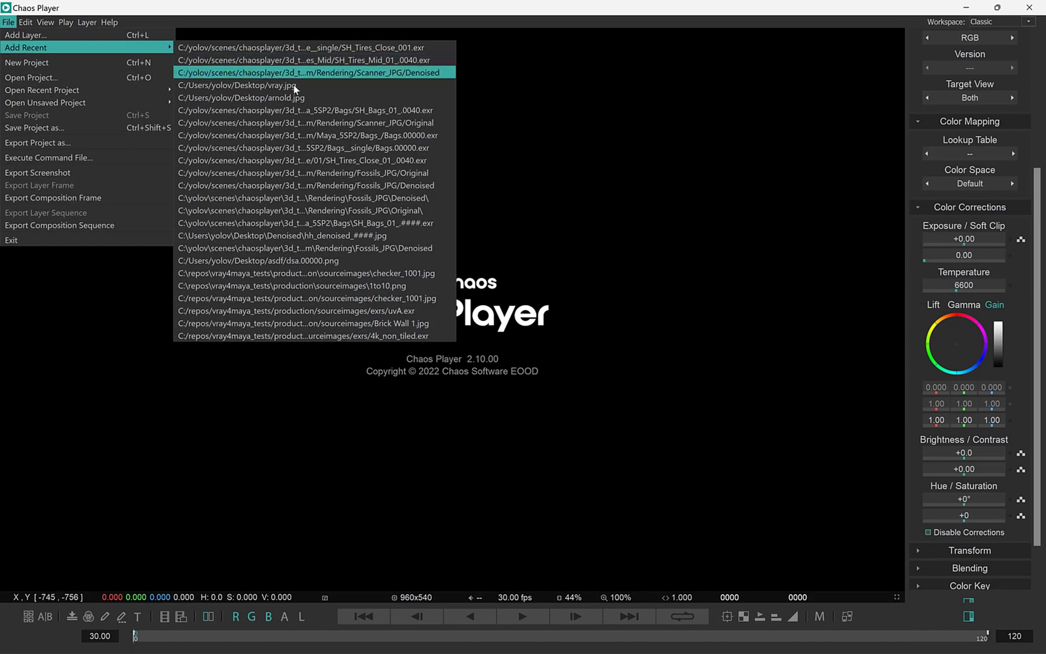
pyautogui.click(318, 110)
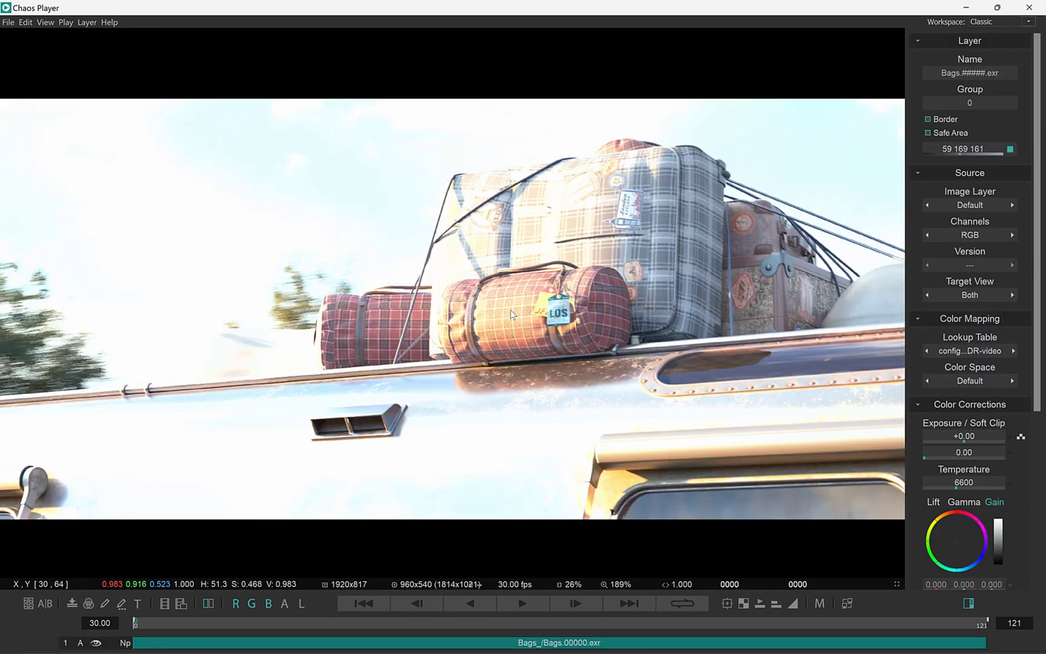
# Step: Play the bags sequence in the Playback workspace, stop it, and return to the Classic workspace
pyautogui.click(987, 21)
pyautogui.click(999, 37)
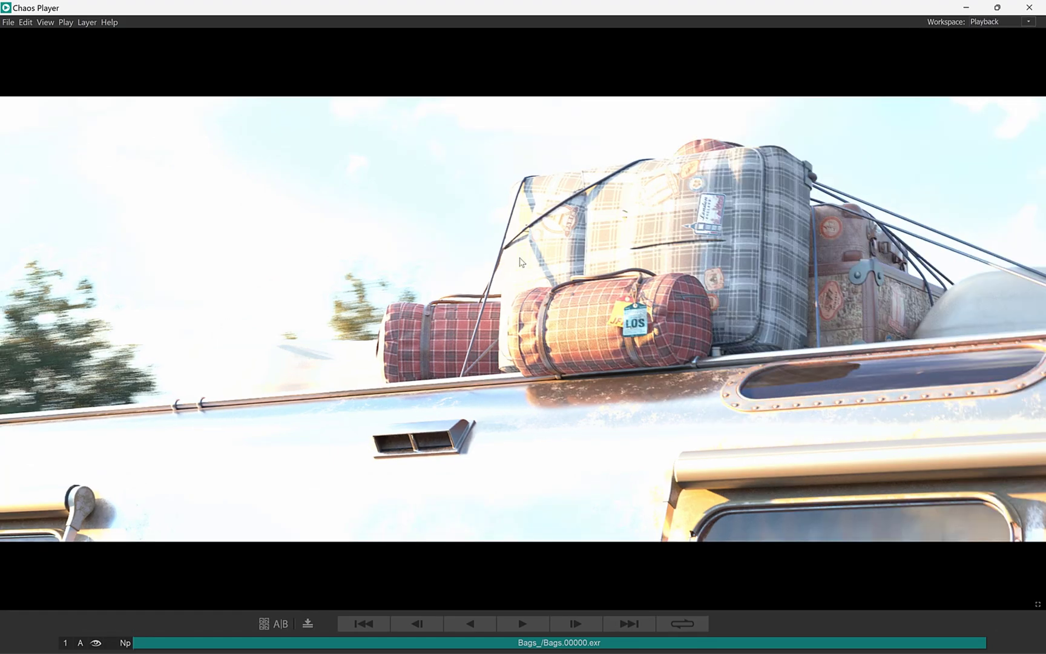
pyautogui.press('space')
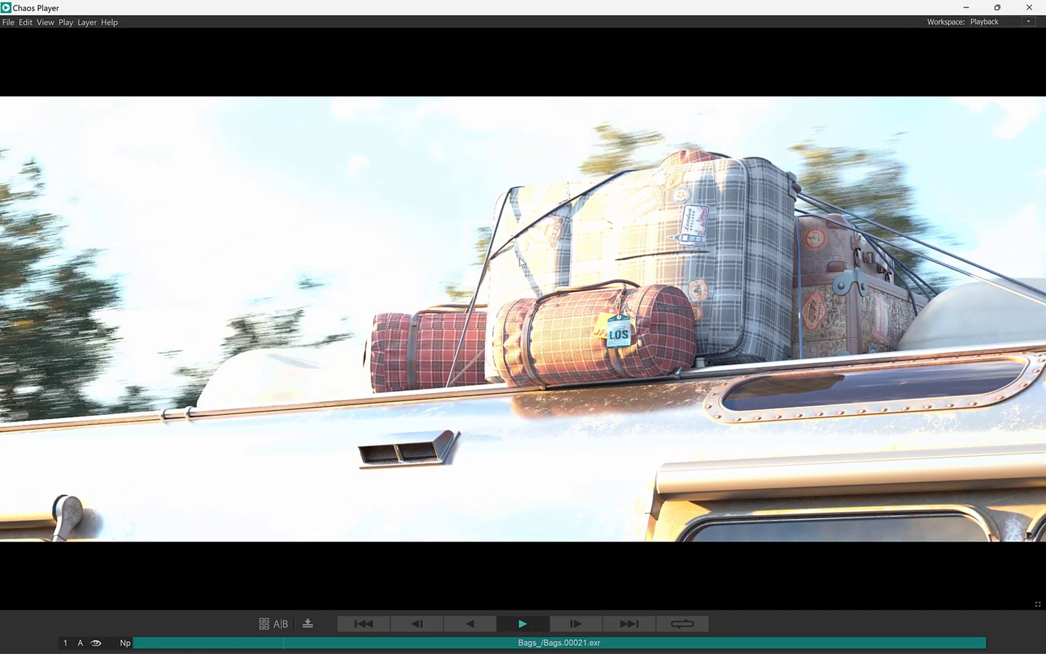
pyautogui.press('space')
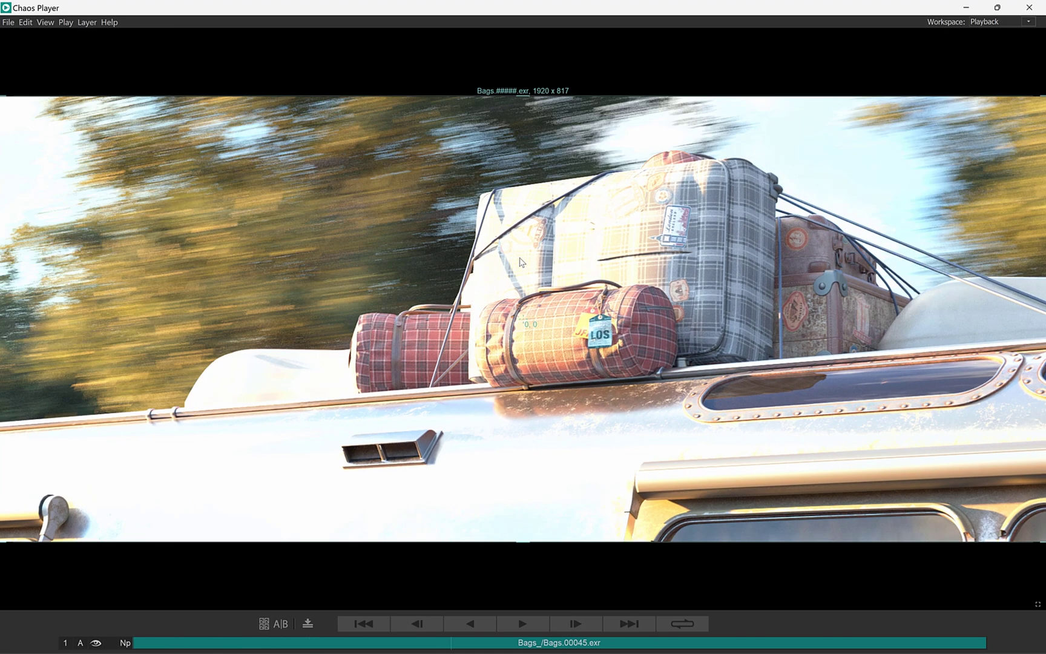
pyautogui.click(1023, 22)
pyautogui.click(996, 34)
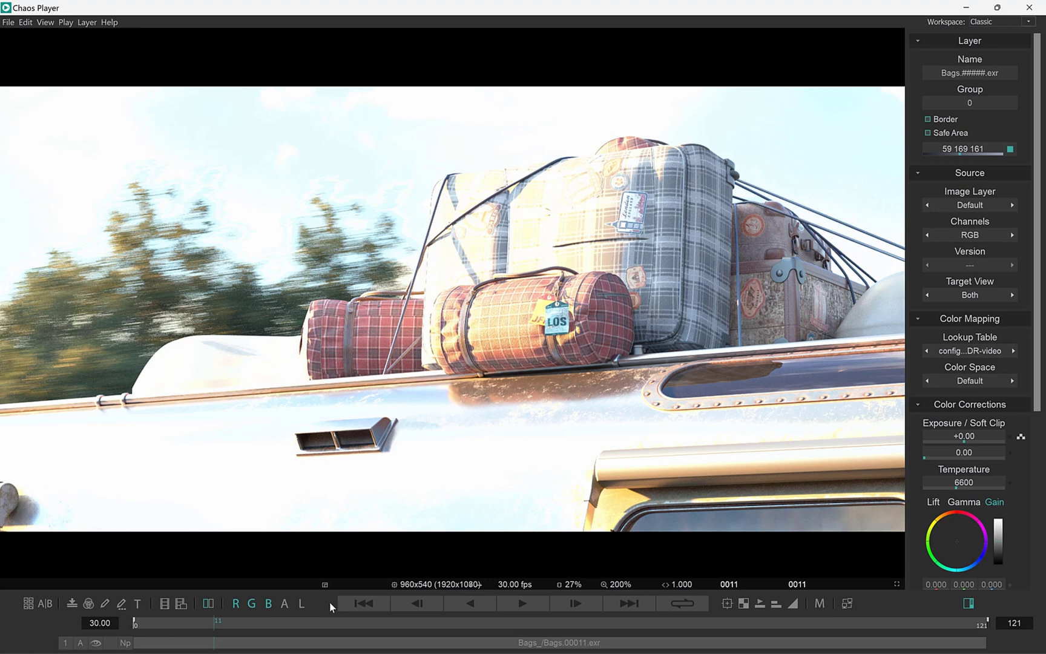
# Step: Inspect the frame's red, green, blue, alpha and luminance channels individually, ending on the full-colour view
pyautogui.press('r')
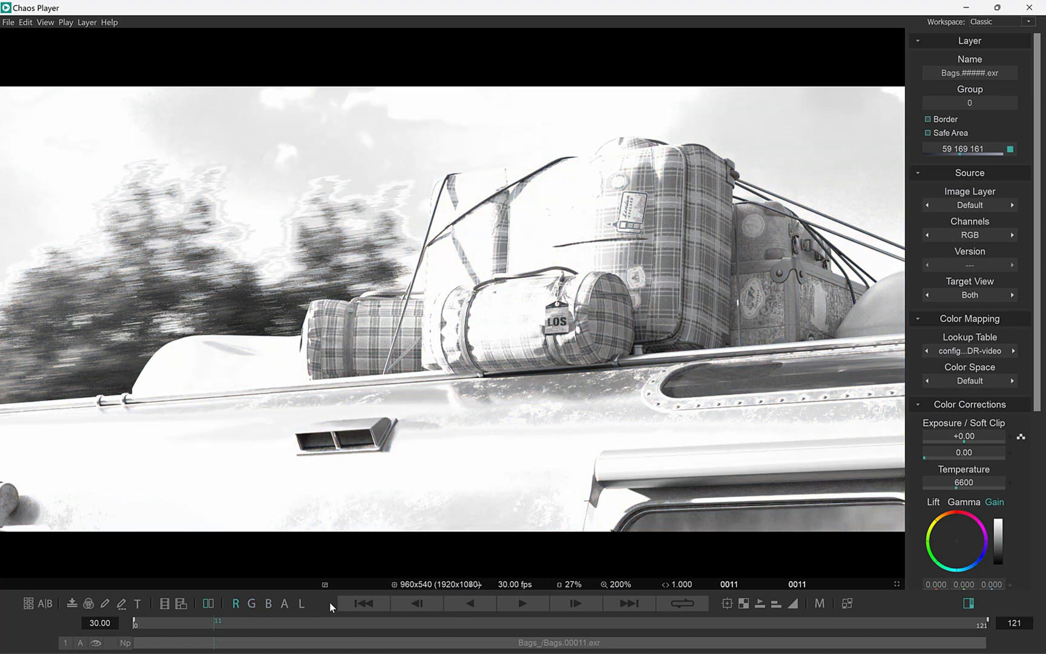
pyautogui.press('g')
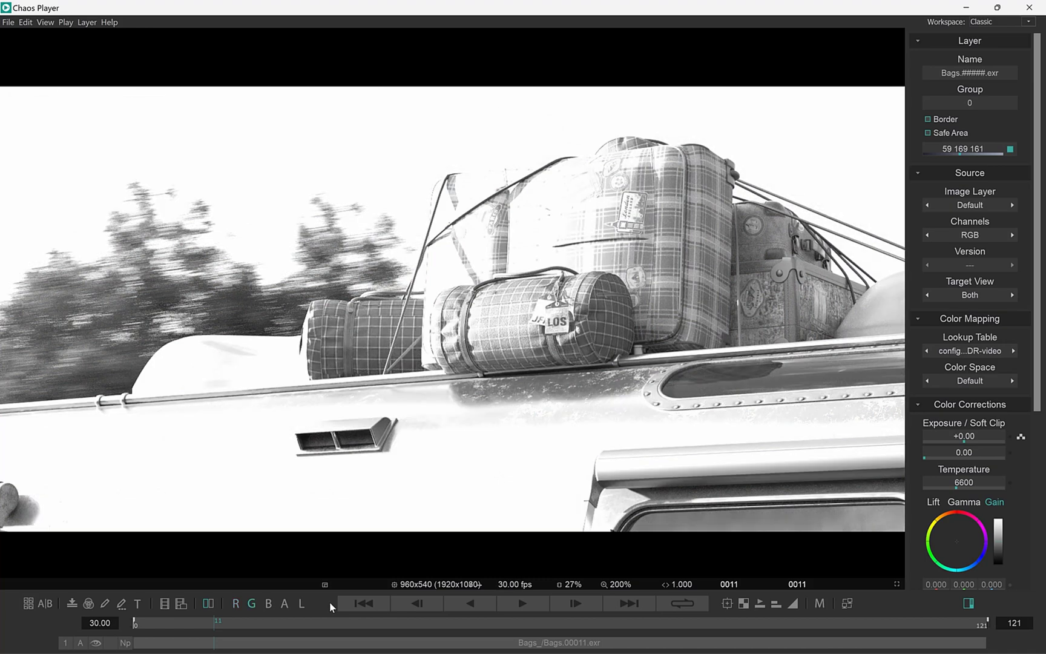
pyautogui.press('b')
pyautogui.press('a')
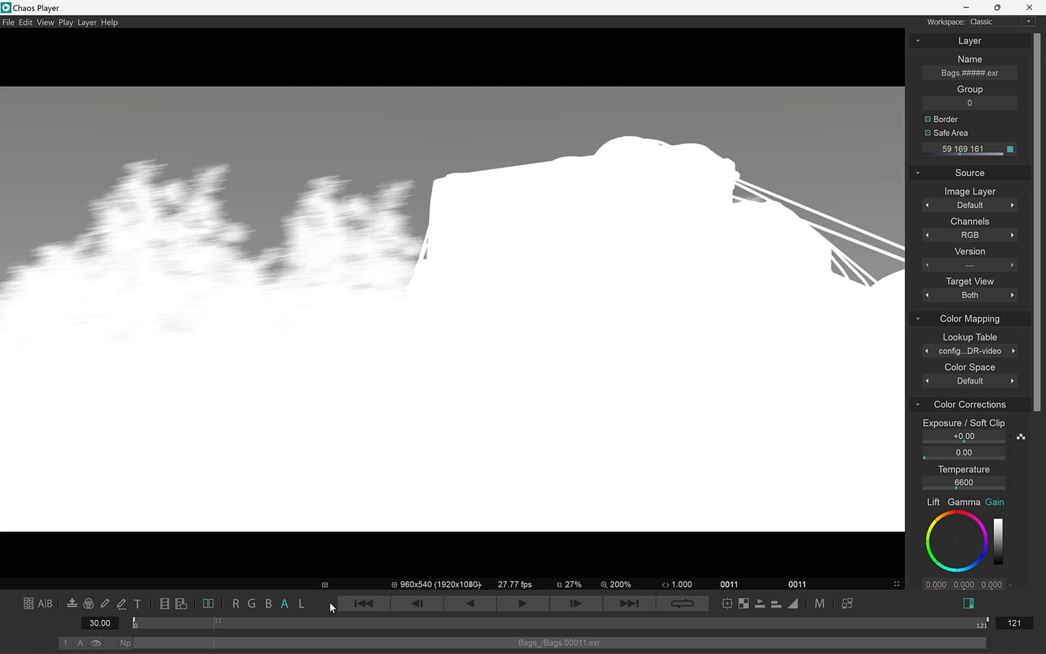
pyautogui.press('l')
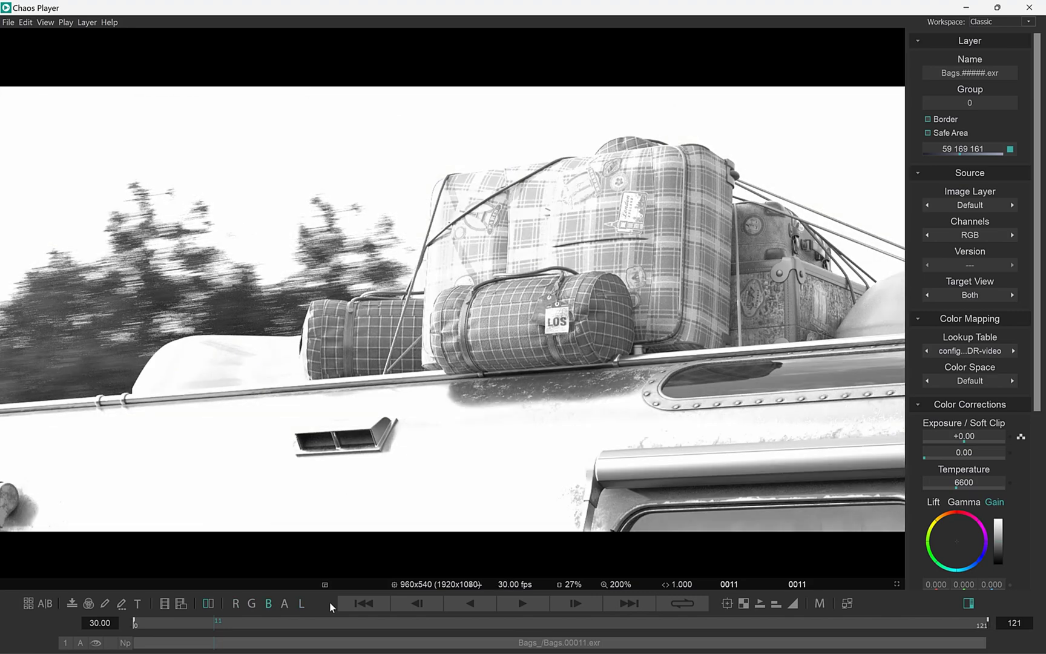
pyautogui.press('a')
pyautogui.press('a')
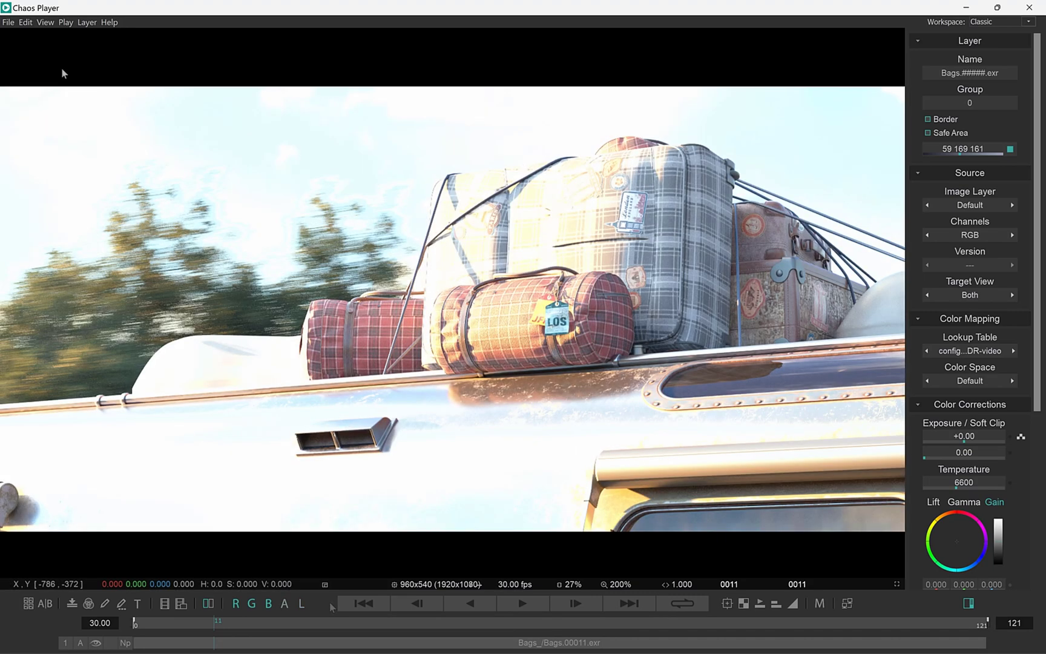
# Step: Start an export of the composition sequence
pyautogui.click(9, 24)
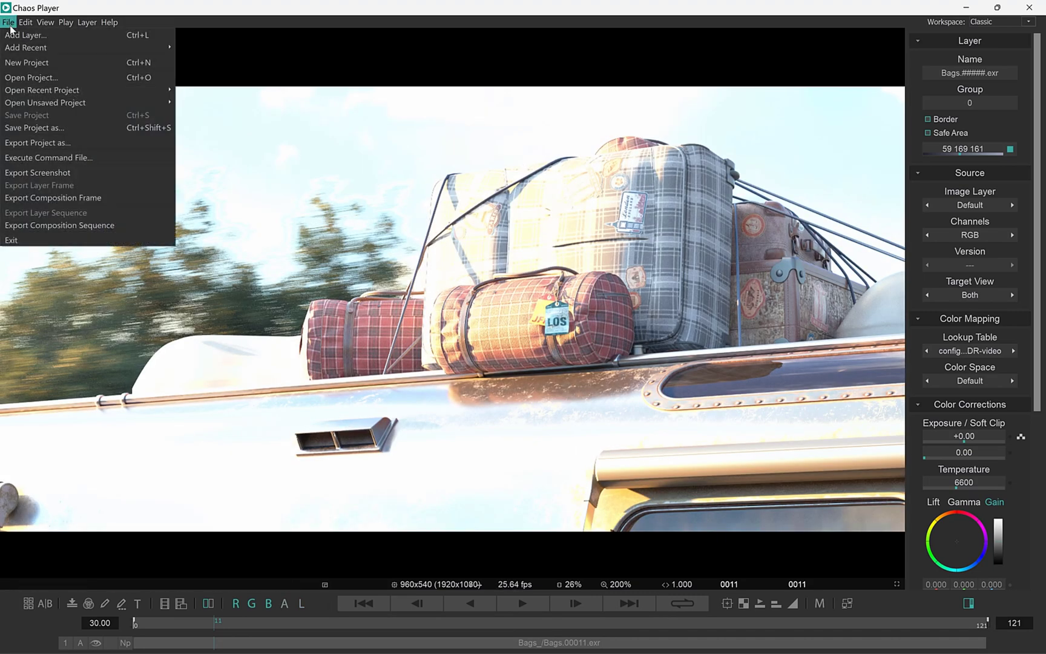
pyautogui.click(135, 226)
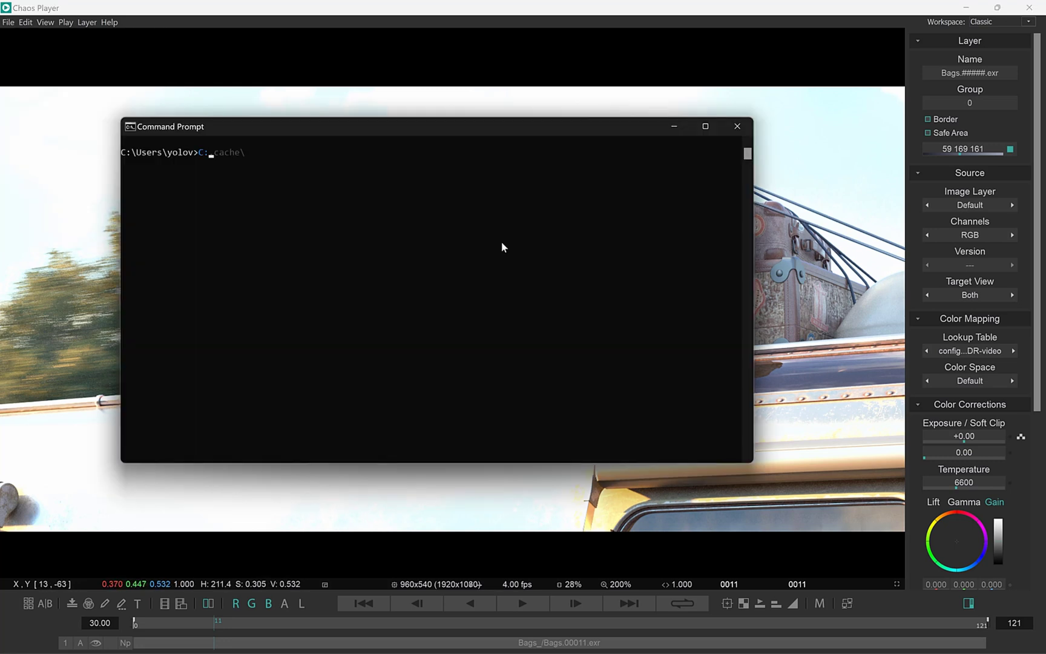
# Step: In the Command Prompt, enter the path "C:\Program Files\Chaos Group\Chaos Player\chaosplayer_qt5.exe" followed by --attach, without the --new_project option
pyautogui.write('C:\\prog')
pyautogui.press('Tab')
pyautogui.press('Right')
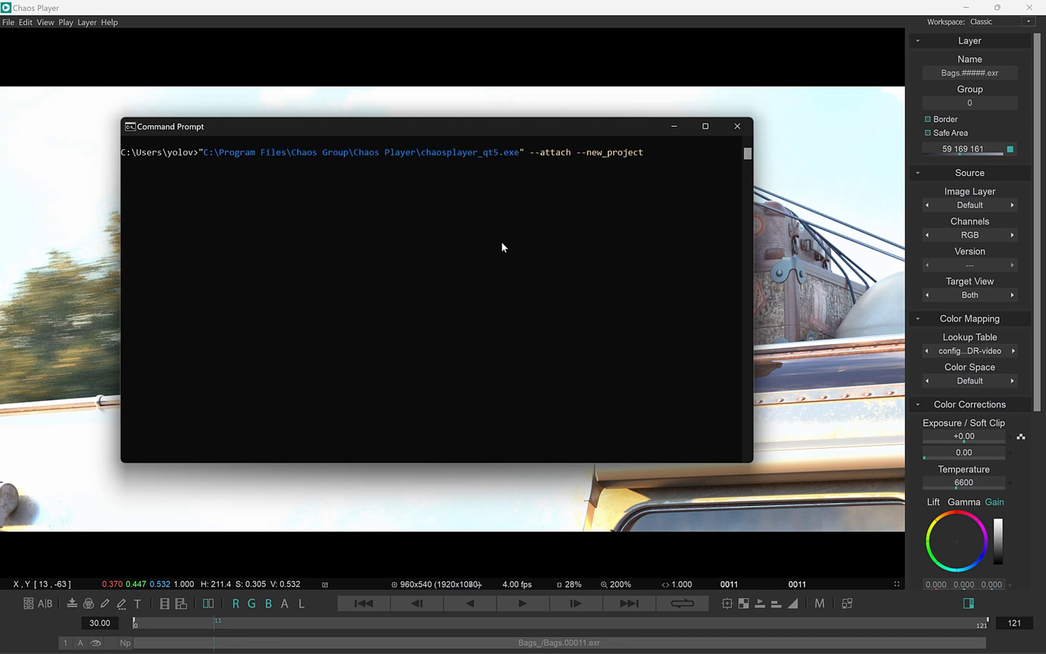
pyautogui.press('BackSpace')
pyautogui.press('BackSpace')
pyautogui.press('BackSpace')
pyautogui.press('BackSpace')
pyautogui.press('BackSpace')
pyautogui.press('BackSpace')
pyautogui.press('BackSpace')
pyautogui.press('BackSpace')
pyautogui.press('BackSpace')
pyautogui.press('BackSpace')
pyautogui.press('BackSpace')
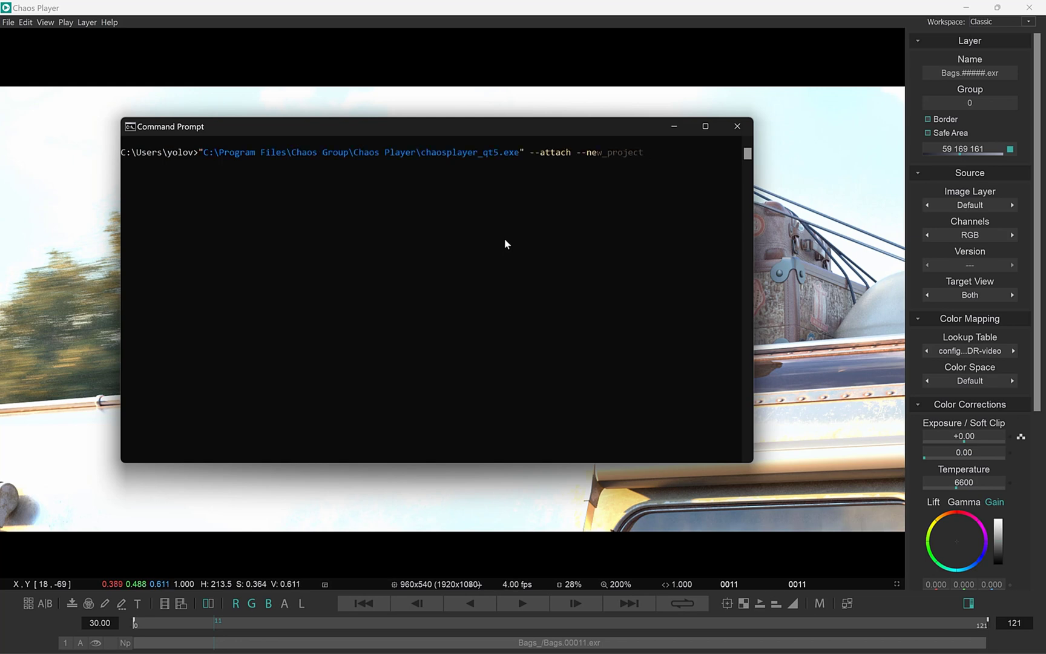
# Step: Complete the command with --export_composition_frame writing comp_frame_01.png to the Desktop, and run it
pyautogui.write('export_')
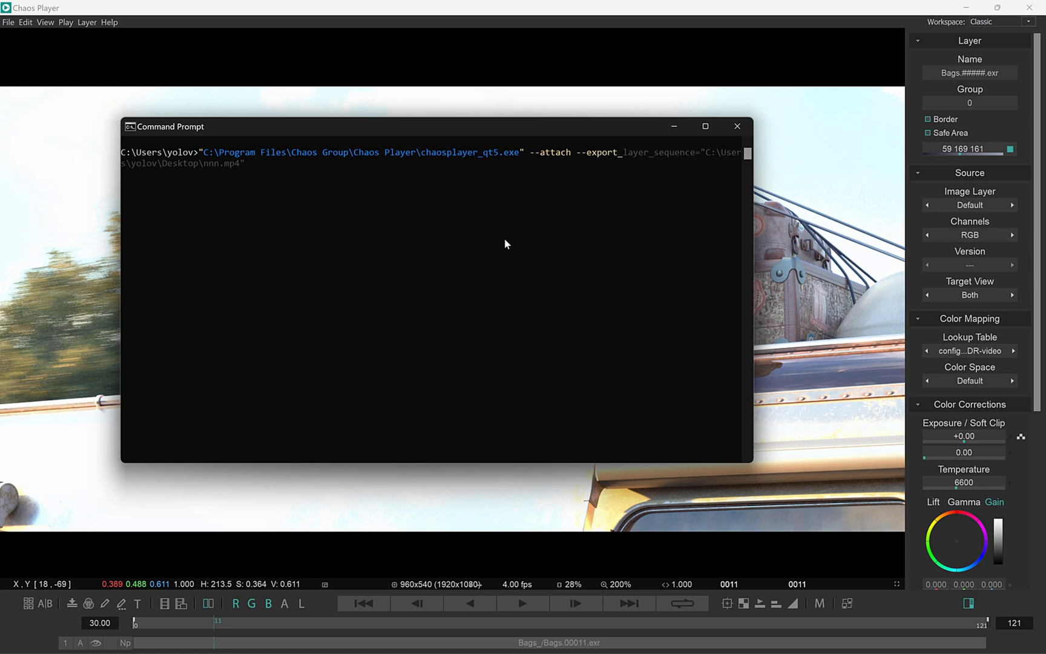
pyautogui.write('compositi')
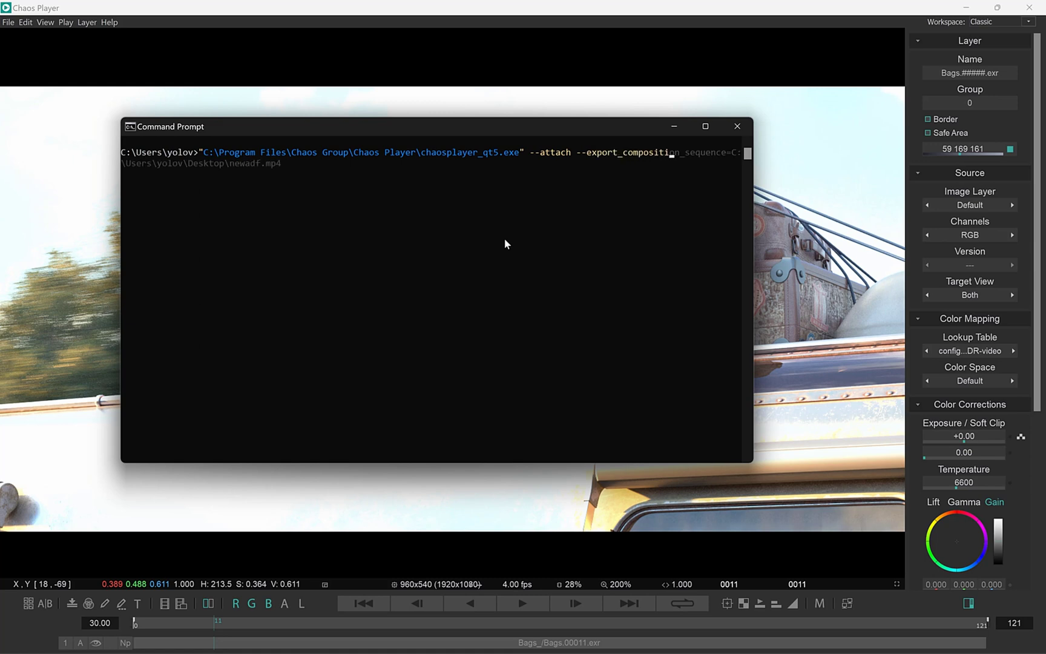
pyautogui.write('on_frame')
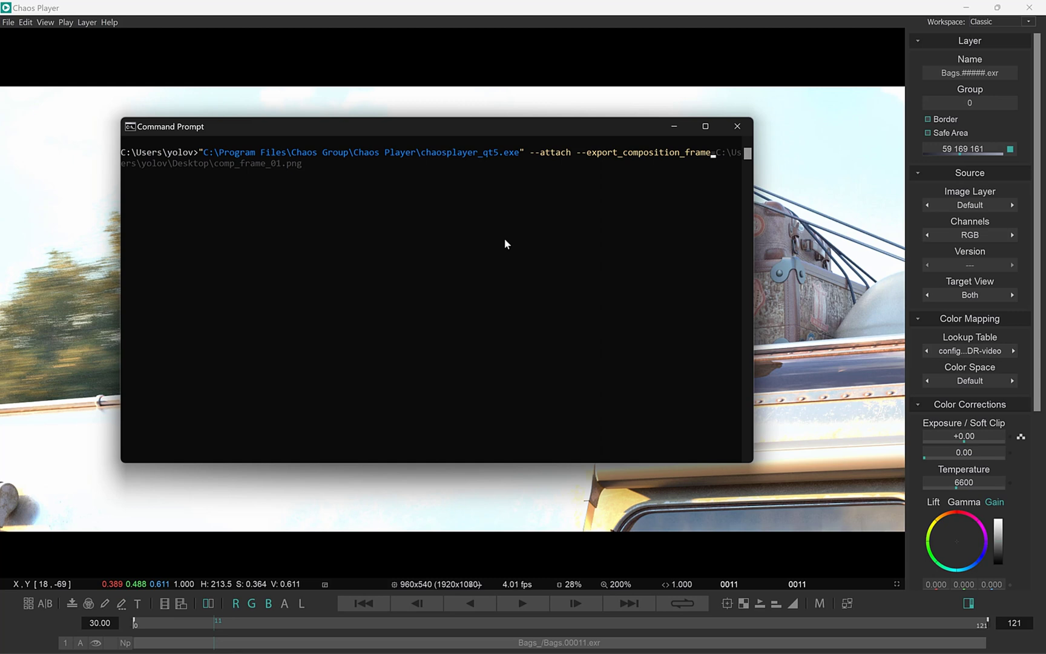
pyautogui.press('Right')
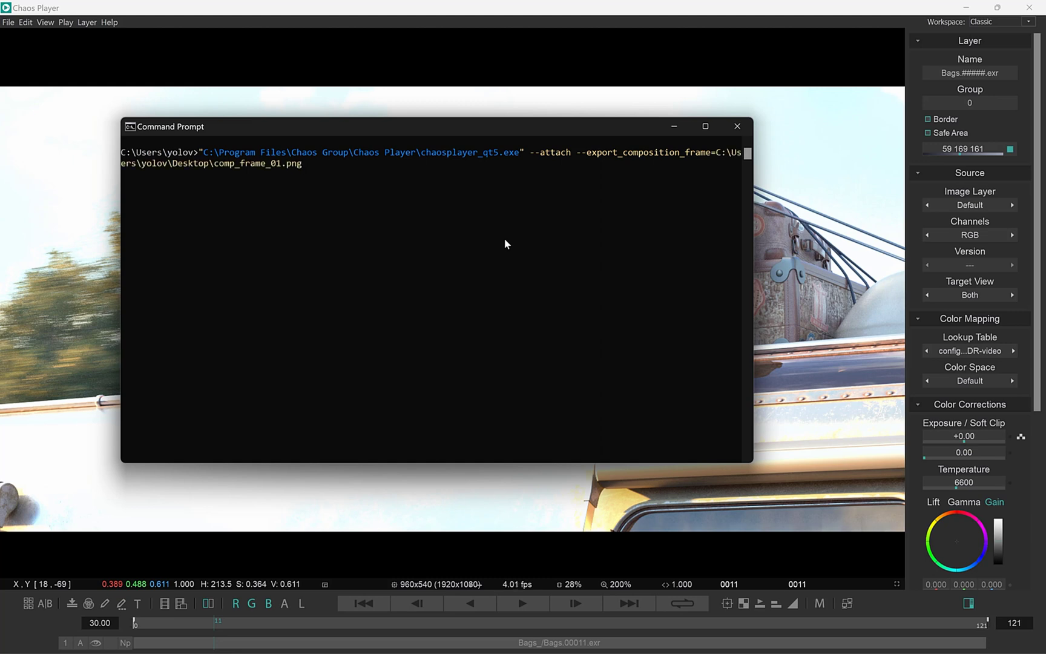
pyautogui.press('Return')
# Step: Clear the console and run chaosplayer_qt5.exe with --attach --frame=10 to move the open player to frame 10
pyautogui.write('cls')
pyautogui.press('Return')
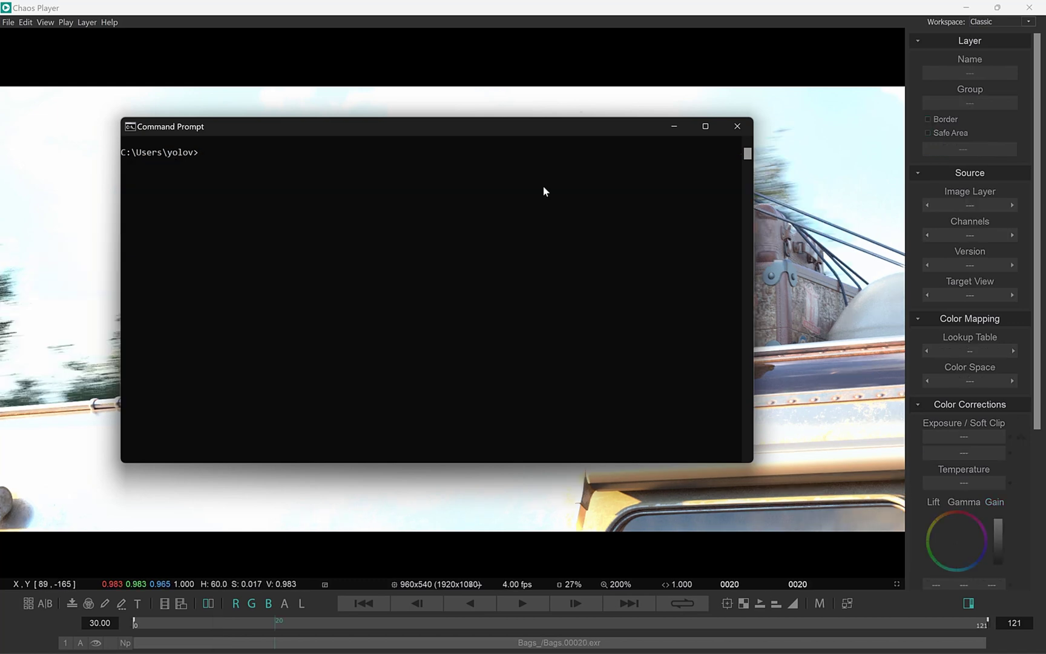
pyautogui.write('"C:\\Program Files\\Chaos Group\\Chaos Player\\chaosplayer_qt5.exe" --attach --frame=10')
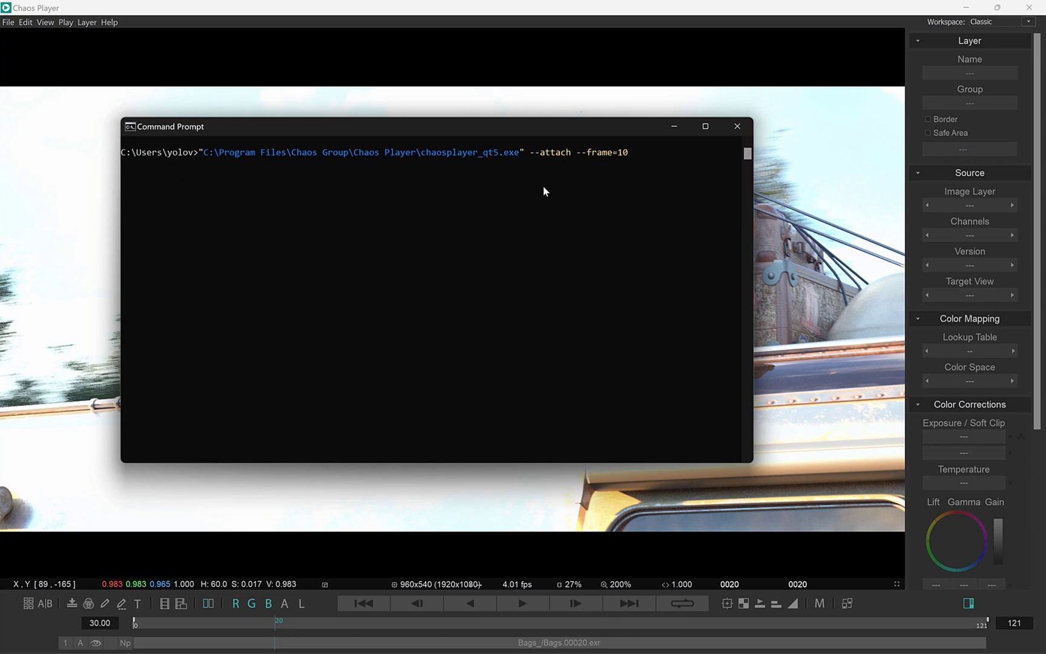
pyautogui.press('Return')
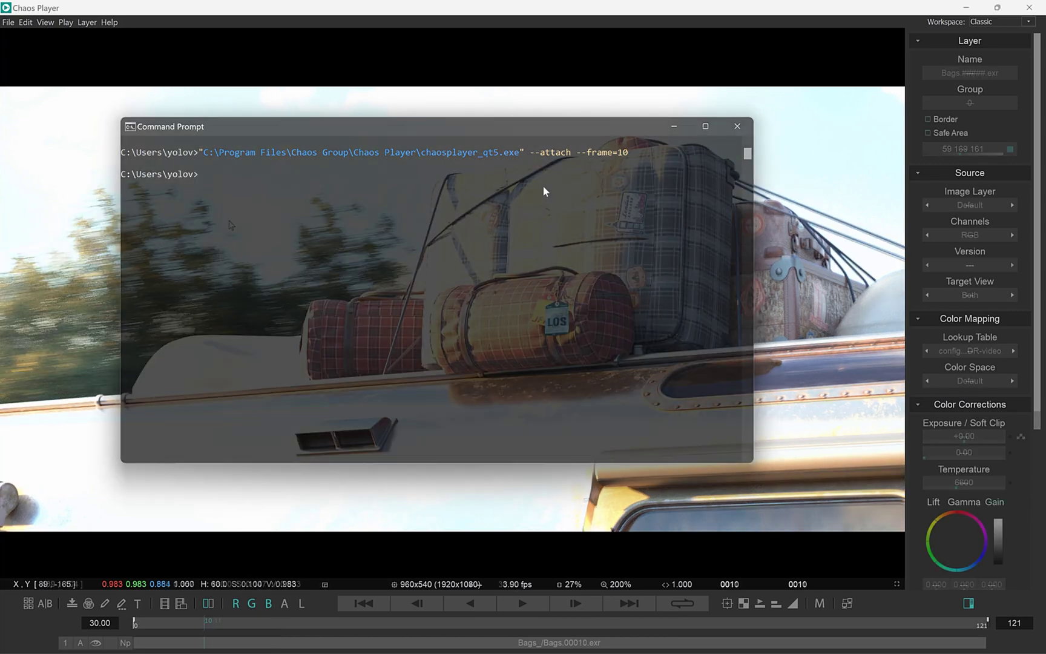